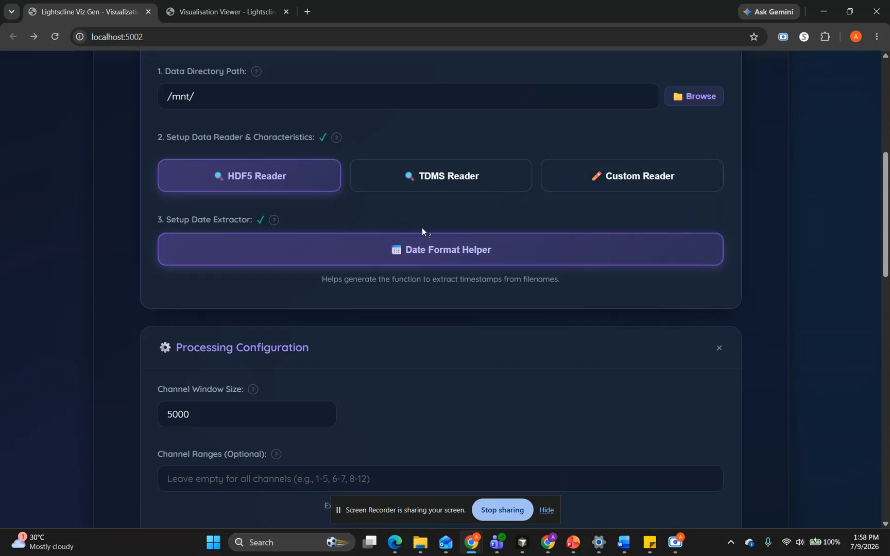
# Review the processing configuration settings and read the help notes for Frequency Start and Seconds Per Image
pyautogui.scroll(-3, 422, 231)
pyautogui.scroll(-3, 421, 231)
pyautogui.scroll(3, 422, 231)
pyautogui.scroll(-3, 422, 231)
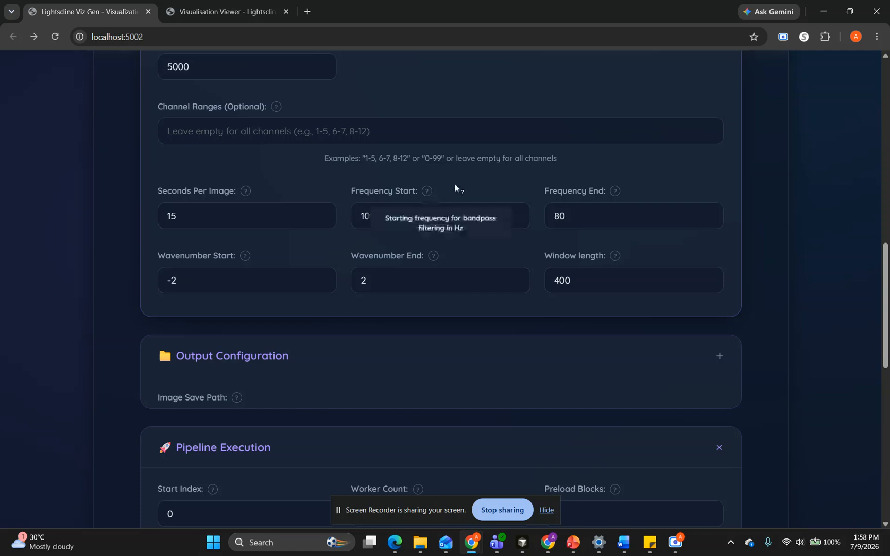
pyautogui.moveTo(405, 194)
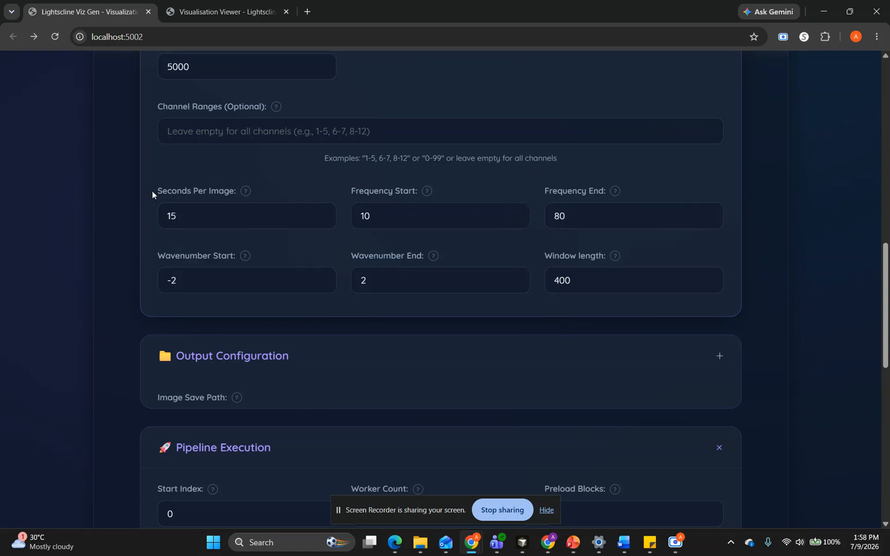
pyautogui.moveTo(170, 190)
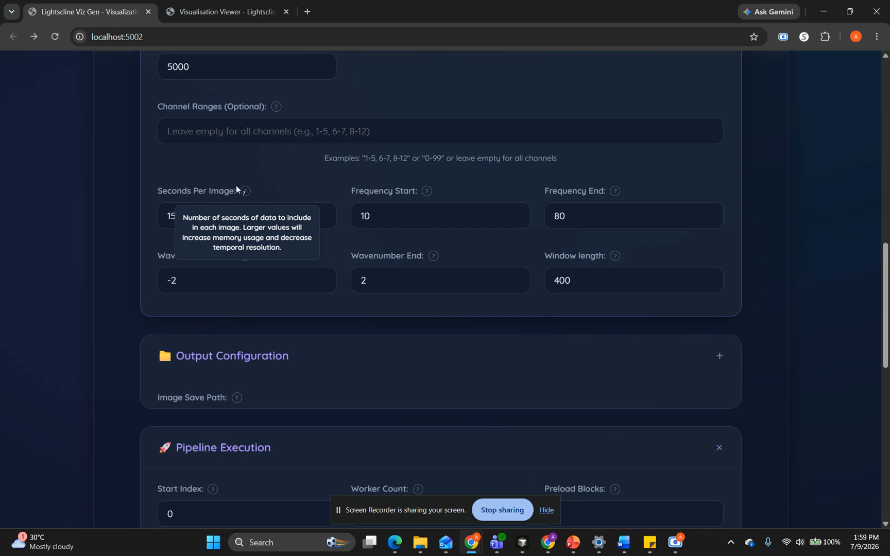
# Switch to the Visualisation Viewer and set Panel 1's transform to fk
pyautogui.click(226, 12)
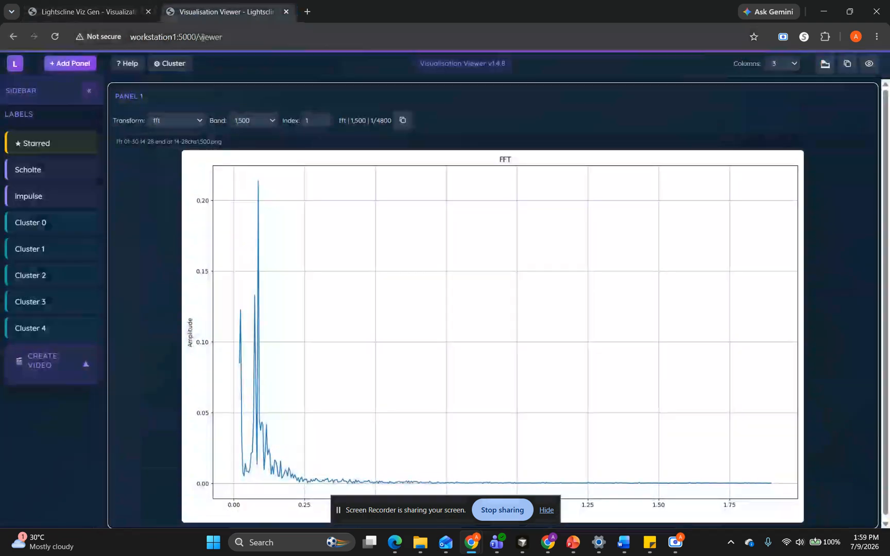
pyautogui.click(185, 126)
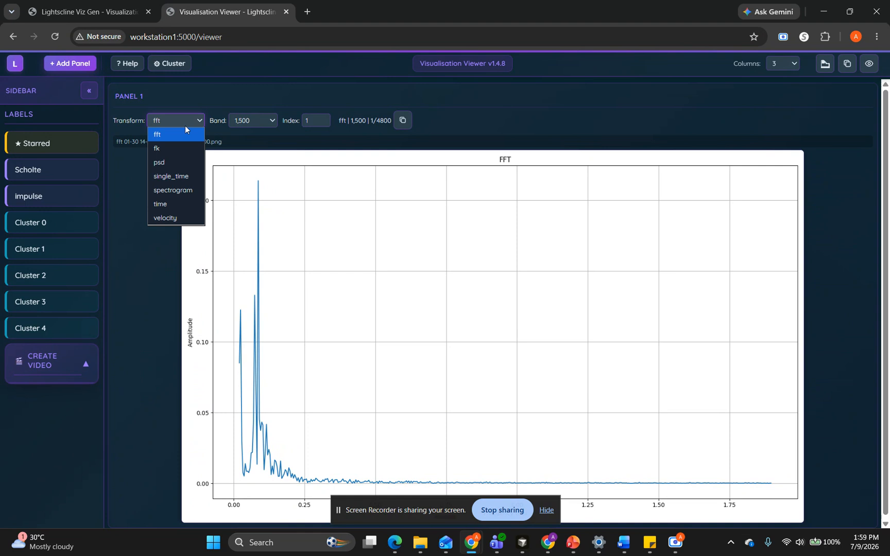
pyautogui.click(166, 148)
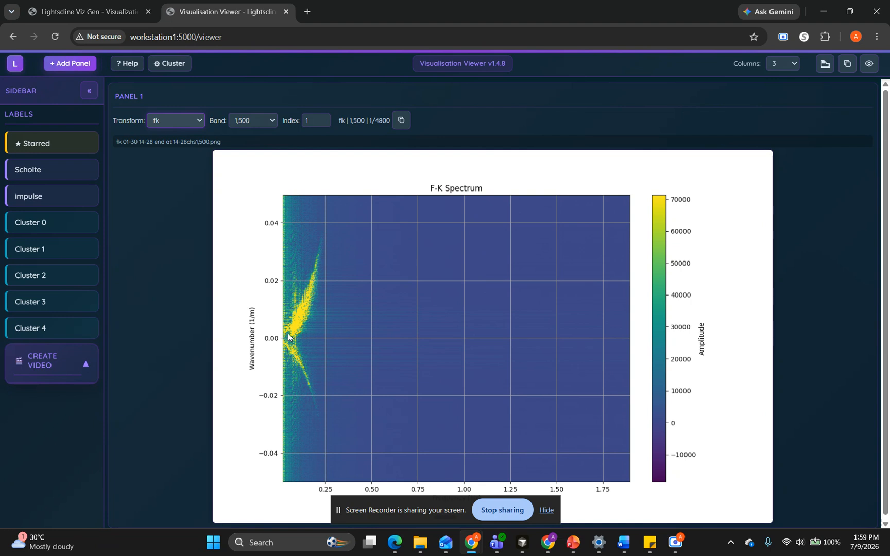
# Browse Panel 1's F-K spectra for band 1,500 through consecutive timestamps up to index 10 and highlight the index counter
pyautogui.press('Right')
pyautogui.press('Right')
pyautogui.press('Right')
pyautogui.press('Right')
pyautogui.press('Right')
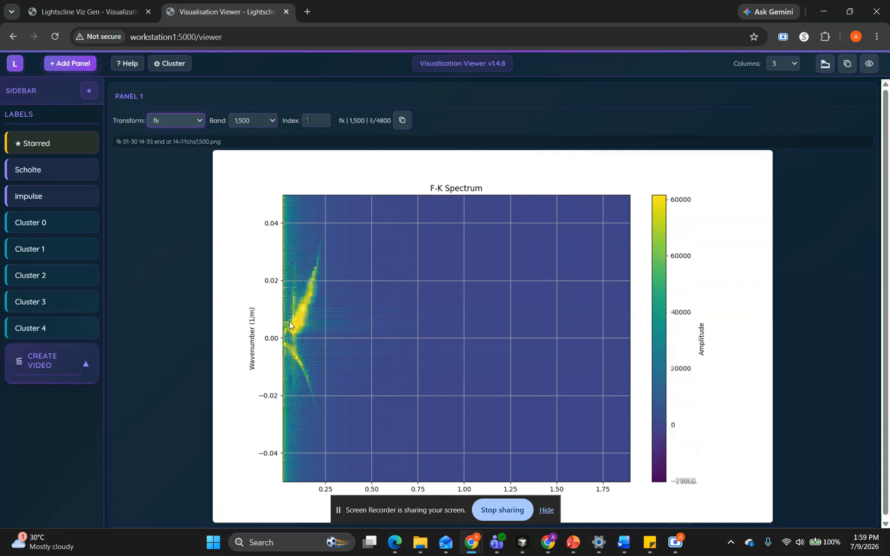
pyautogui.press('Right')
pyautogui.press('Right')
pyautogui.press('Right')
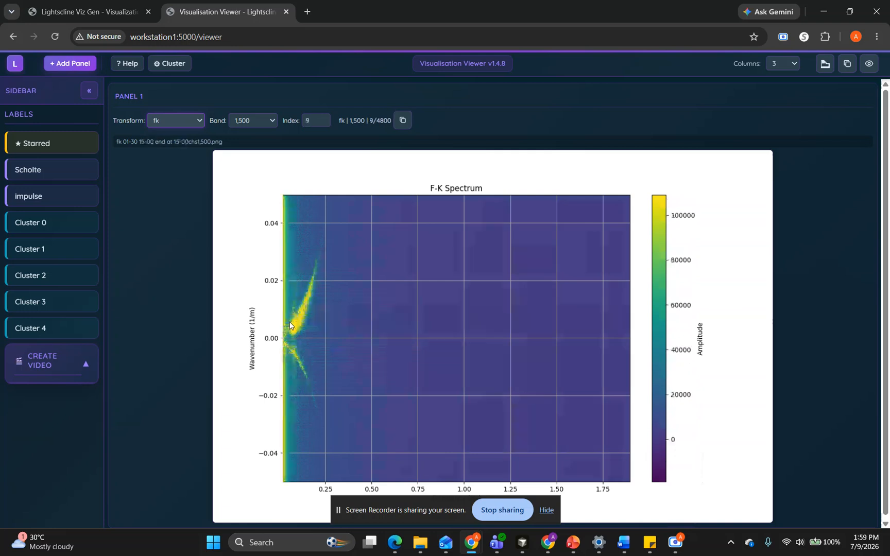
pyautogui.press('Right')
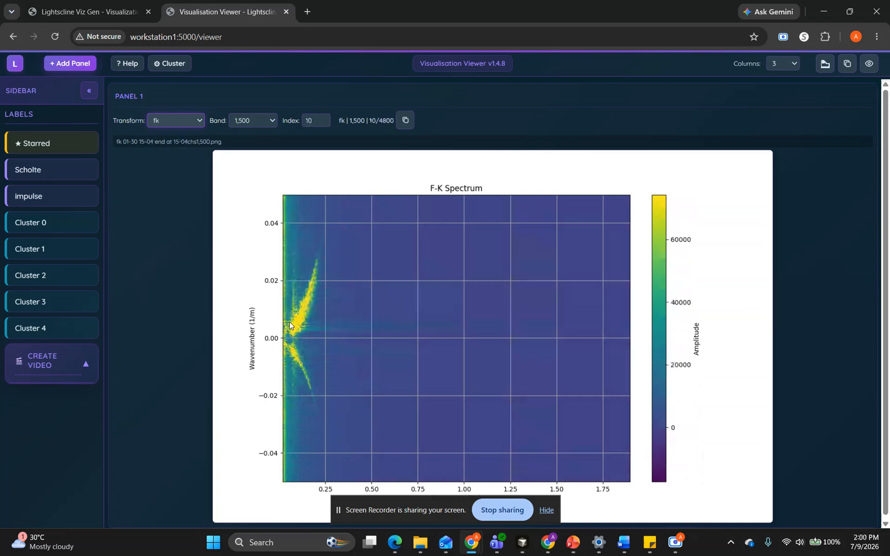
pyautogui.moveTo(366, 121); pyautogui.dragTo(393, 122)
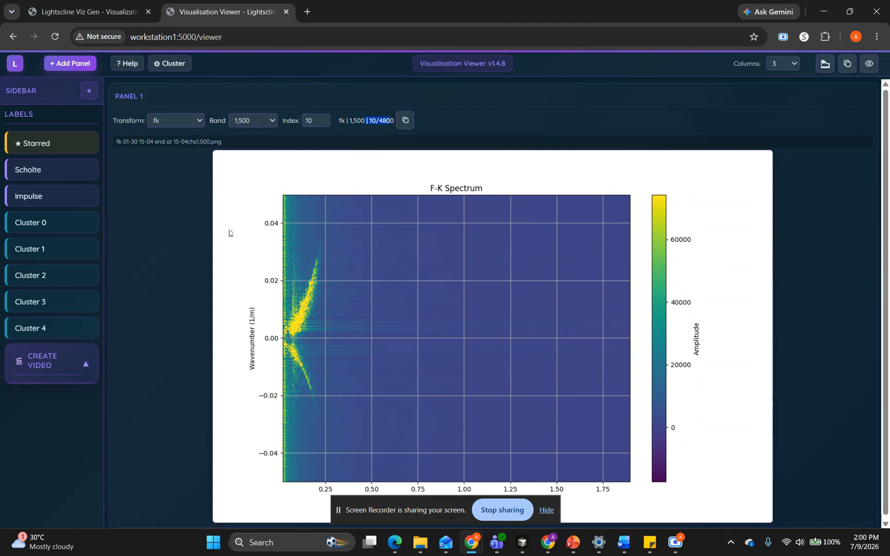
# Bring Panel 1's F-K spectrum for band 1,500 to index 8
pyautogui.press('Right')
pyautogui.press('Right')
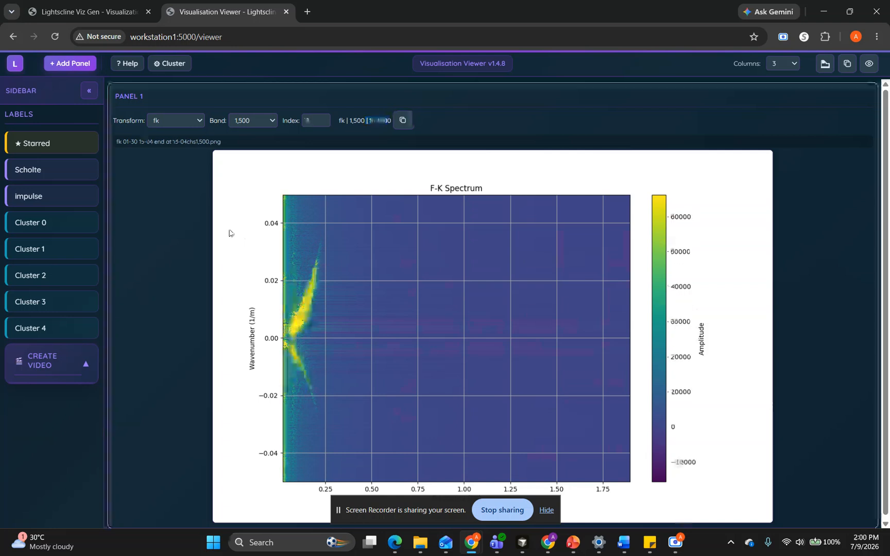
pyautogui.press('Right')
pyautogui.press('Right')
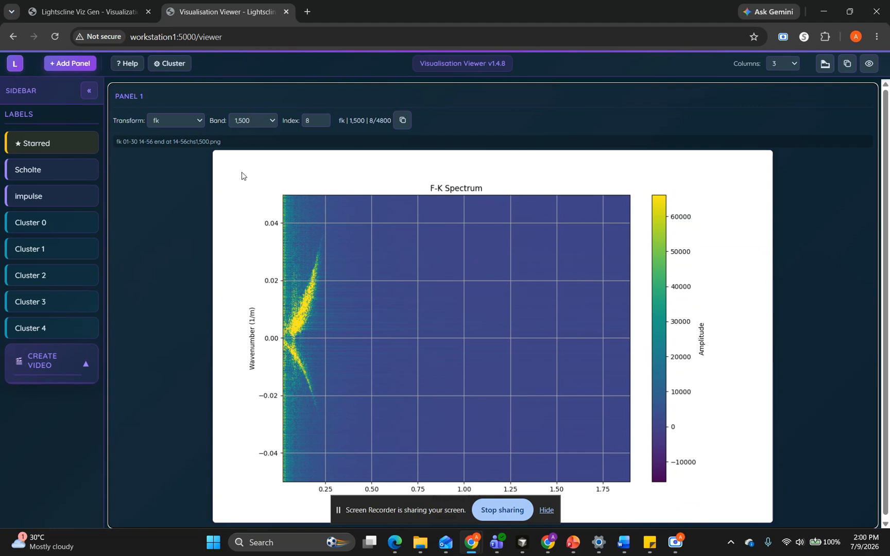
# Compare the F-K spectra at index 8 across the channel bands from 501,1000 up to 4501,5000
pyautogui.press('Down')
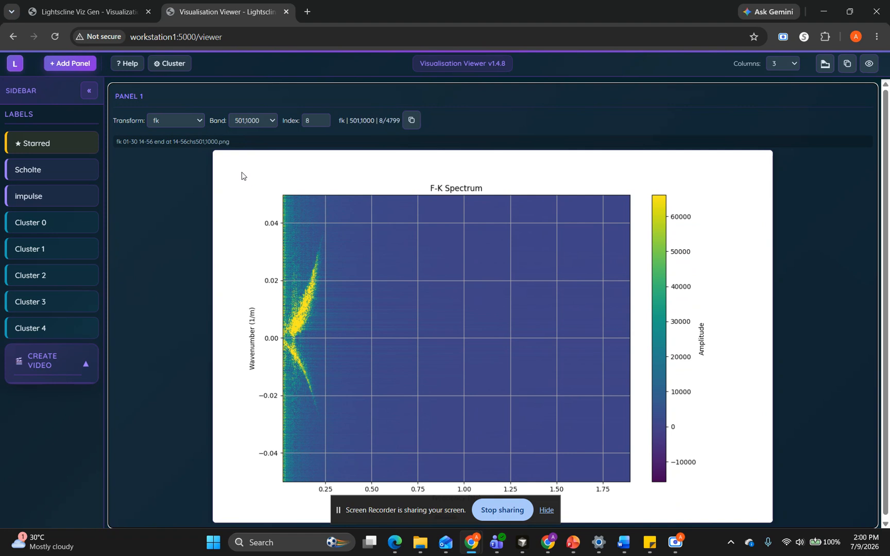
pyautogui.press('Down')
pyautogui.press('Down')
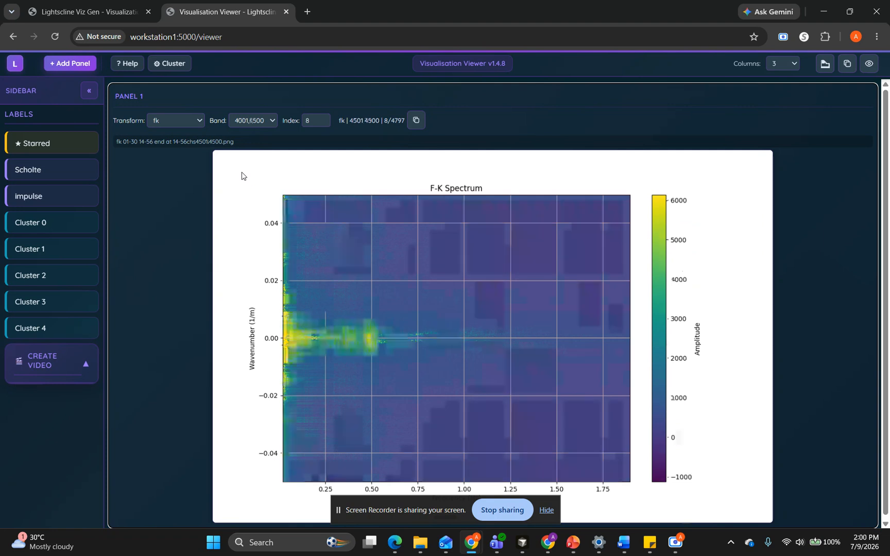
pyautogui.press('Down')
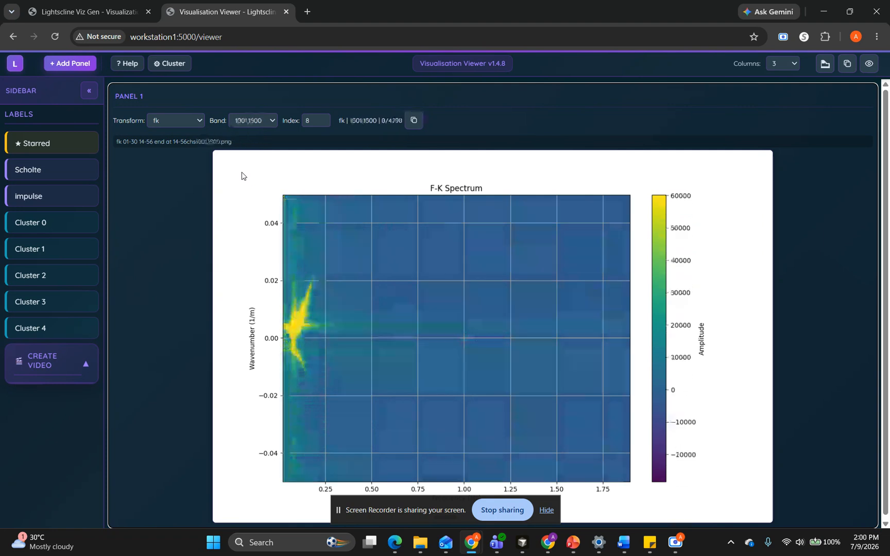
pyautogui.press('Down')
pyautogui.press('Up')
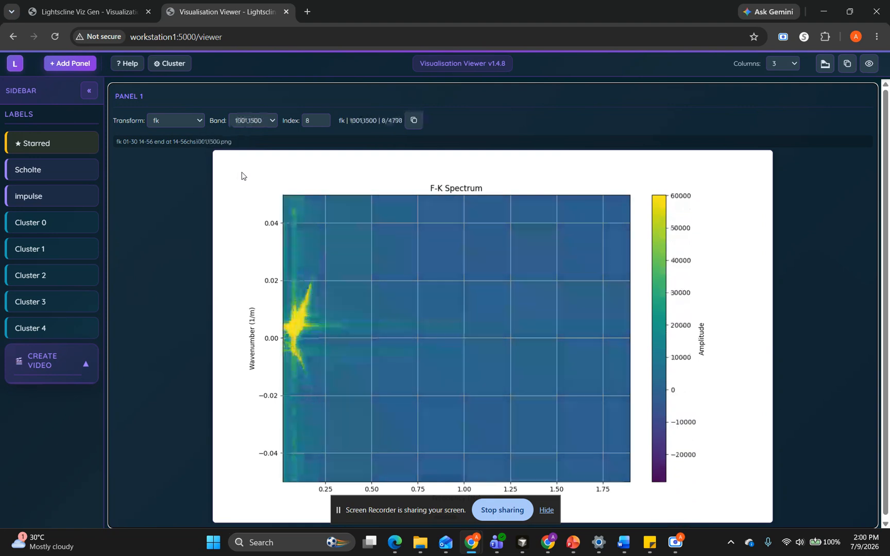
pyautogui.press('Up')
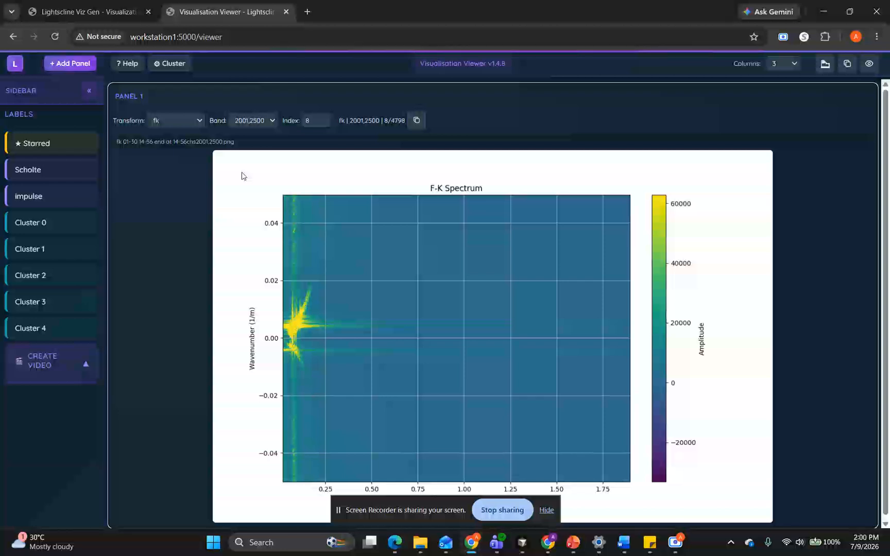
pyautogui.press('Down')
pyautogui.press('Down')
pyautogui.press('Down')
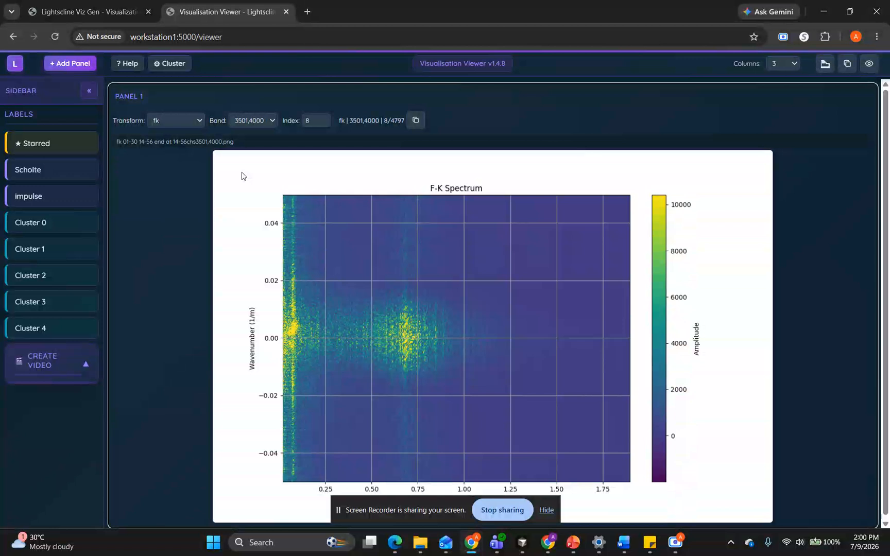
pyautogui.press('Down')
pyautogui.press('Down')
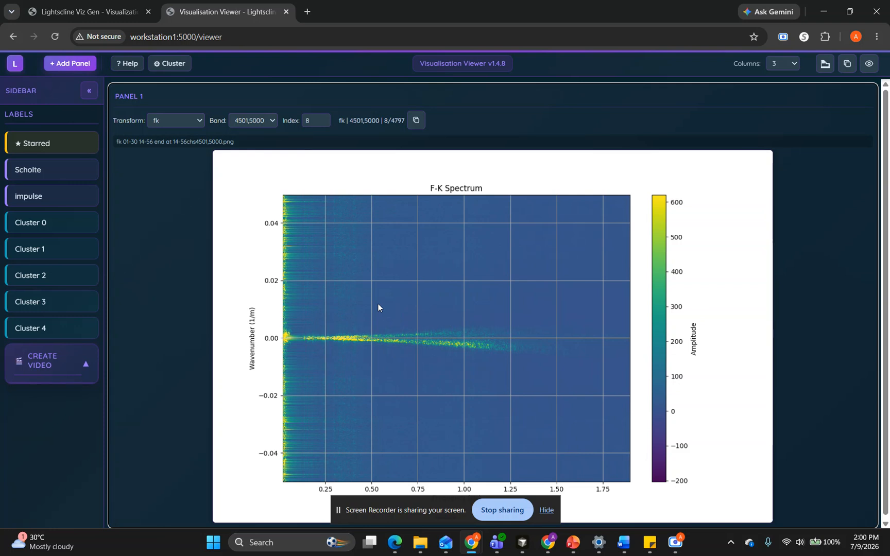
# Return Panel 1's F-K spectrum to band 3501,4000
pyautogui.press('Up')
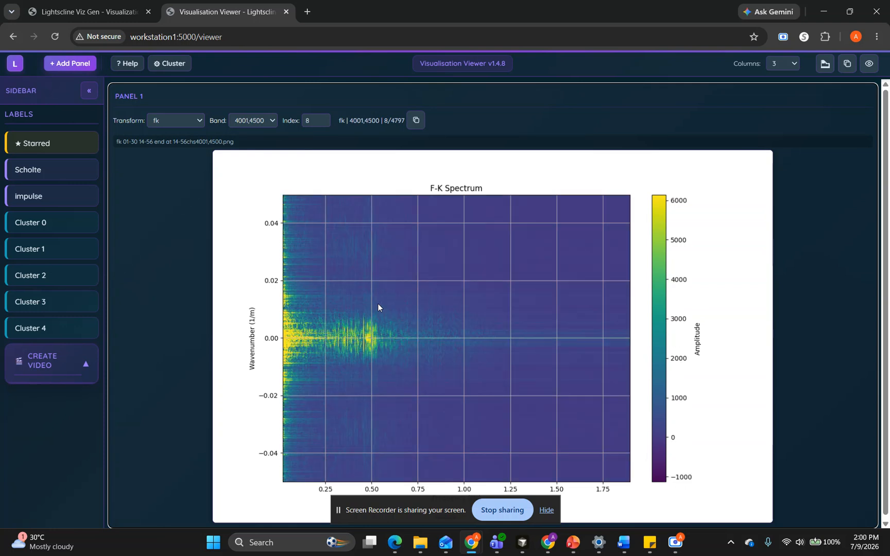
pyautogui.press('Up')
pyautogui.press('Down')
pyautogui.press('Up')
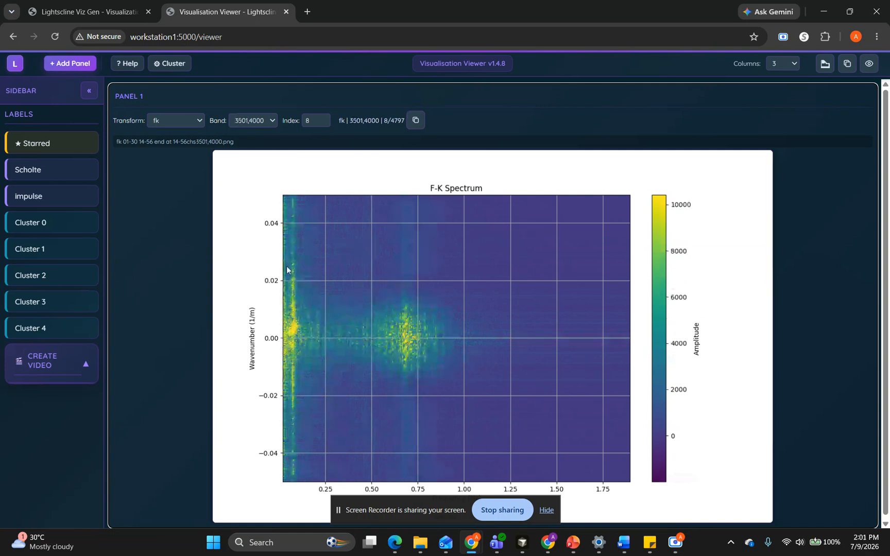
# Add a second panel and set its band to 3501,4000 and its index to 8
pyautogui.click(69, 62)
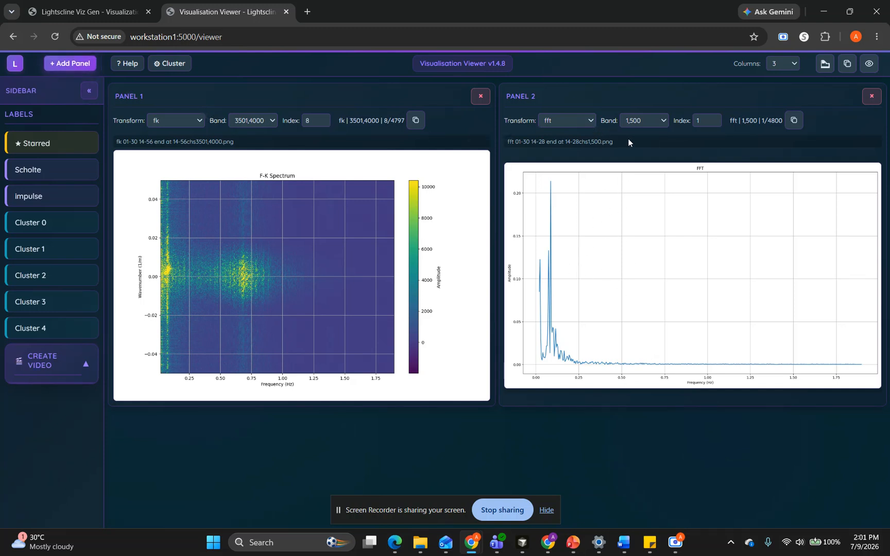
pyautogui.click(646, 119)
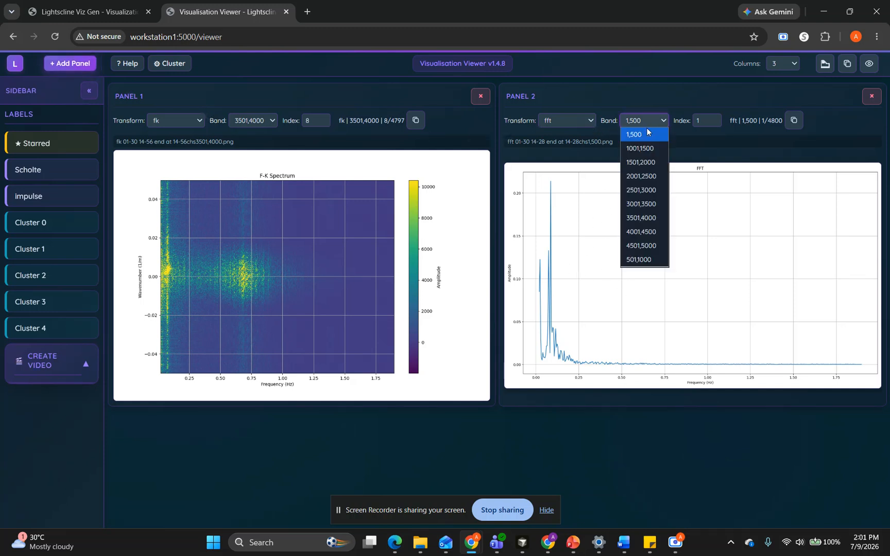
pyautogui.click(649, 217)
pyautogui.click(703, 120)
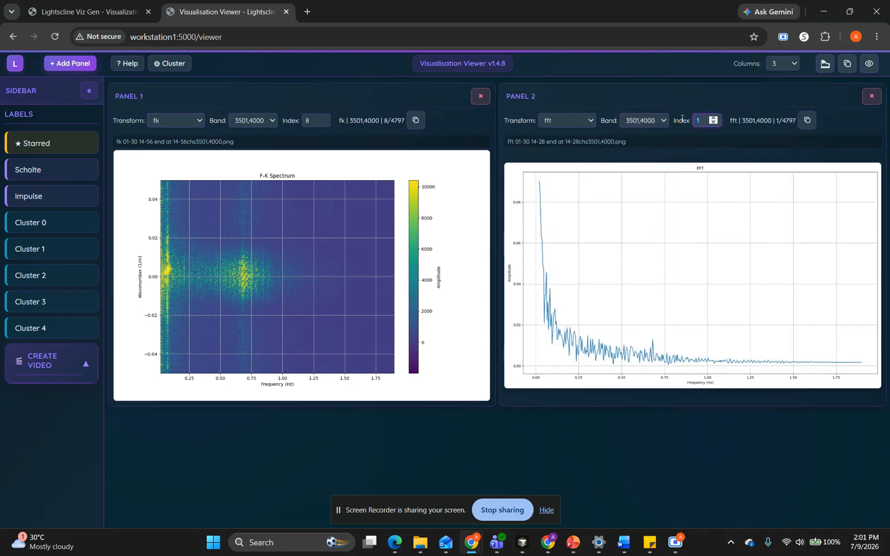
pyautogui.write('8')
pyautogui.press('Return')
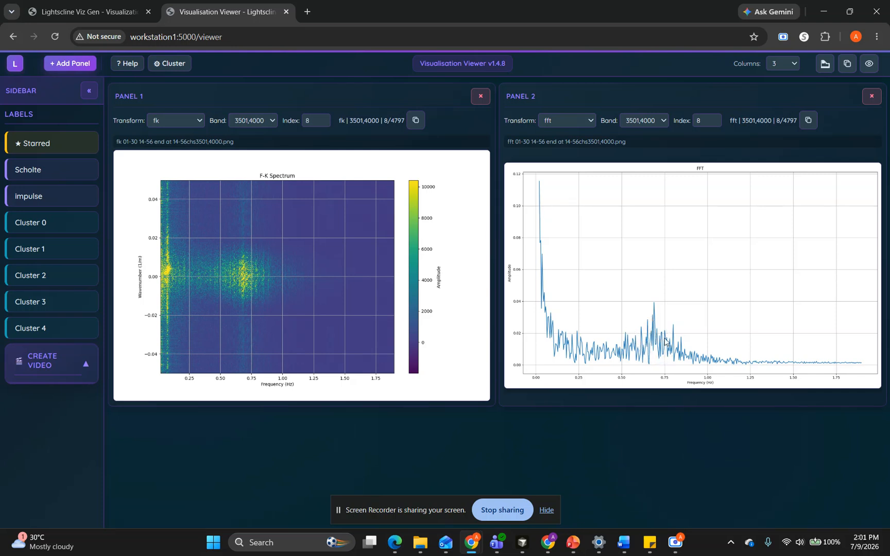
# Set Panel 2's transform to time and make Panel 2 the active panel
pyautogui.click(557, 120)
pyautogui.click(567, 205)
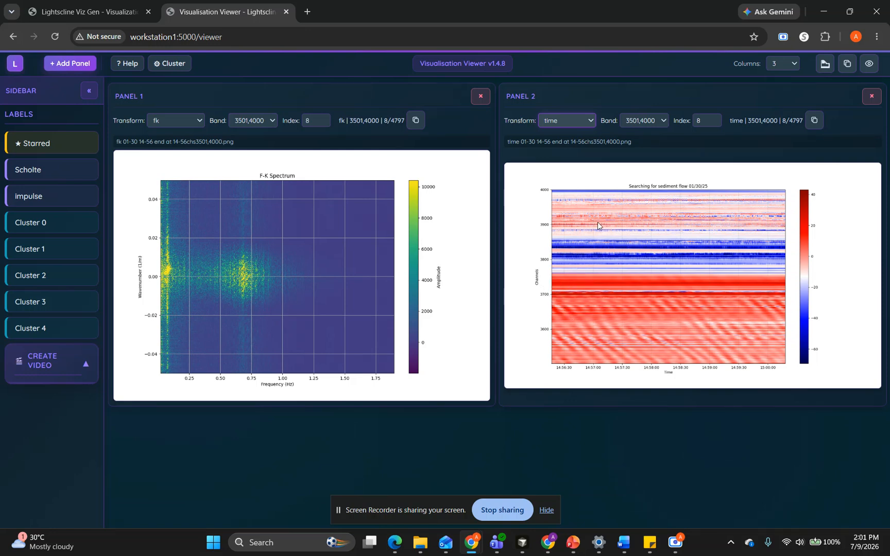
pyautogui.click(634, 344)
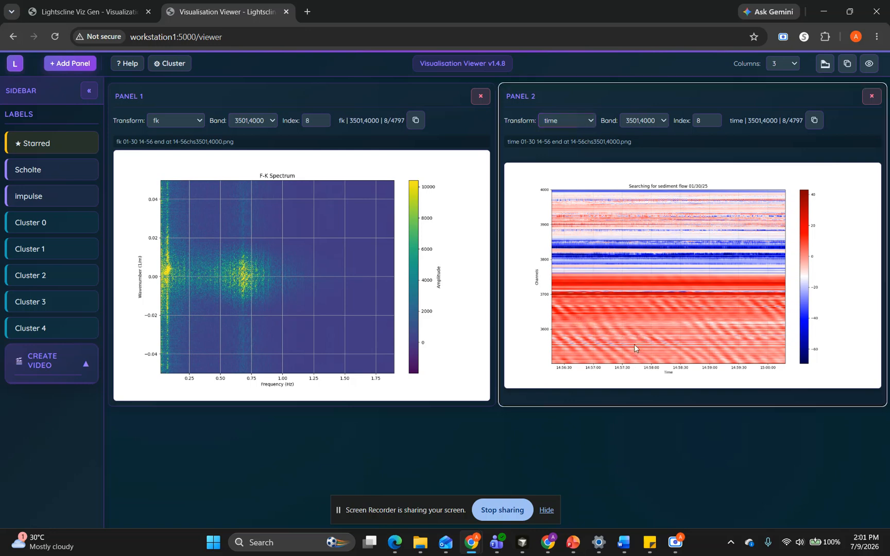
# Move both panels together through earlier timestamps down to index 3, ending on index 6
pyautogui.press('Left')
pyautogui.press('Left')
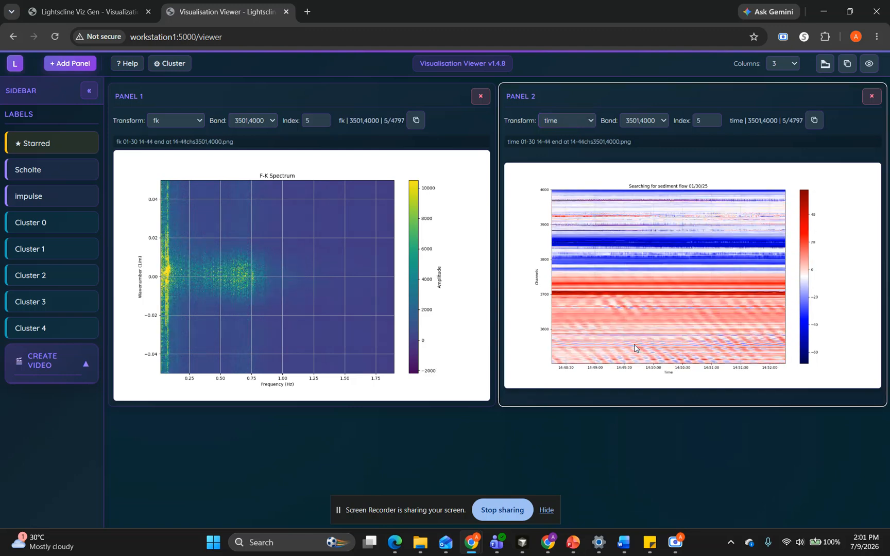
pyautogui.press('Left')
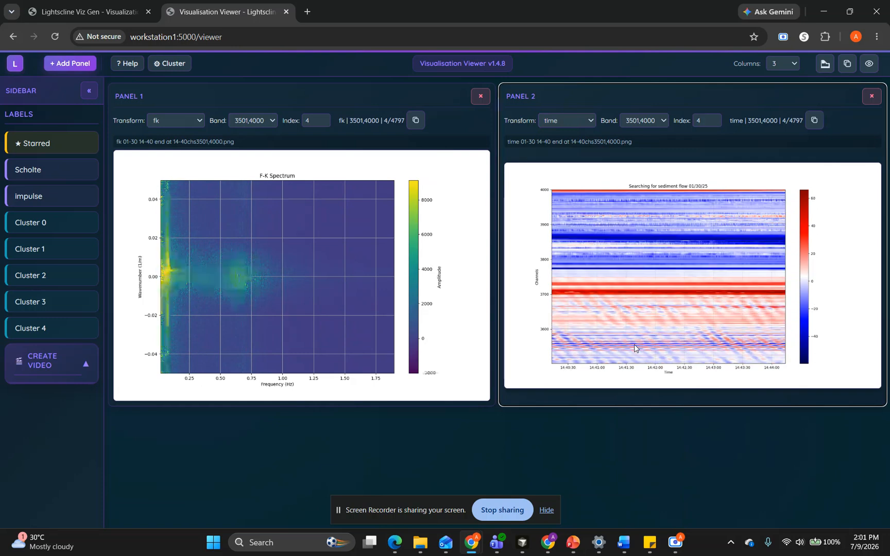
pyautogui.press('Left')
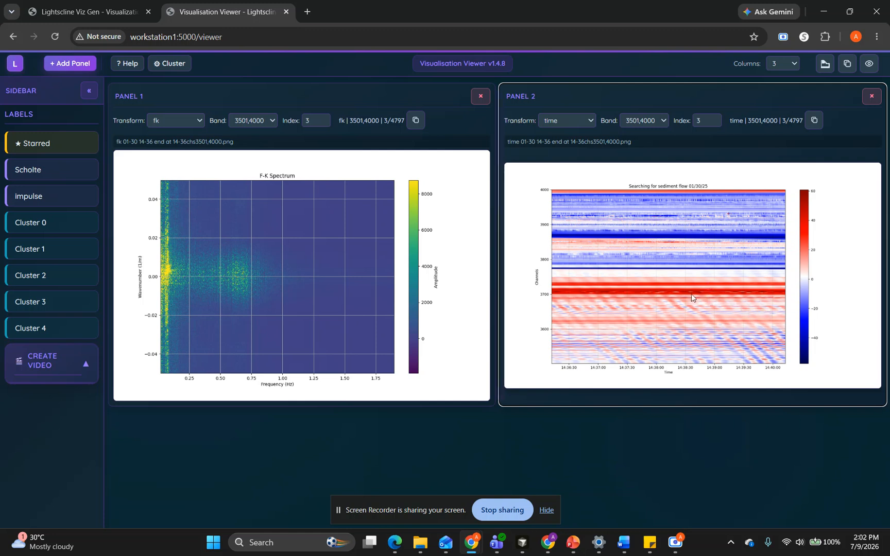
pyautogui.press('Right')
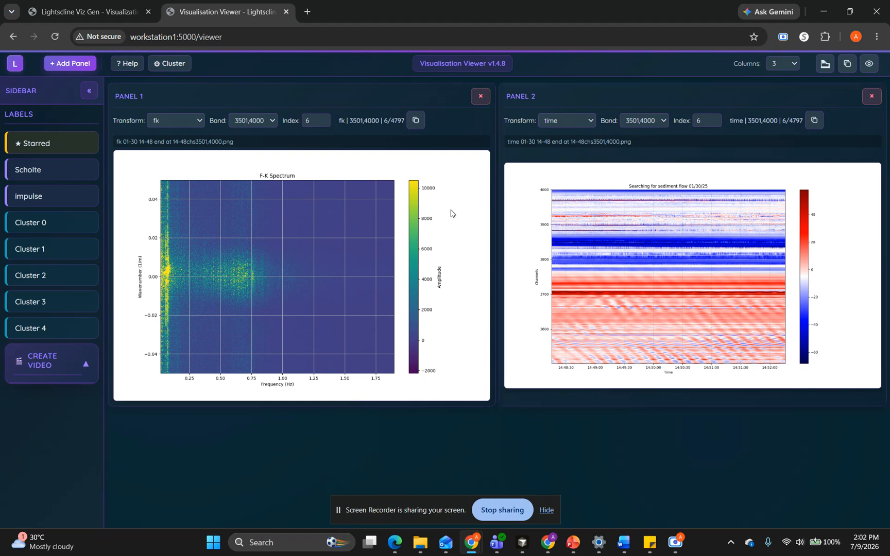
# Star the F-K image at index 6 in Panel 1 and remove the star again
pyautogui.press('s')
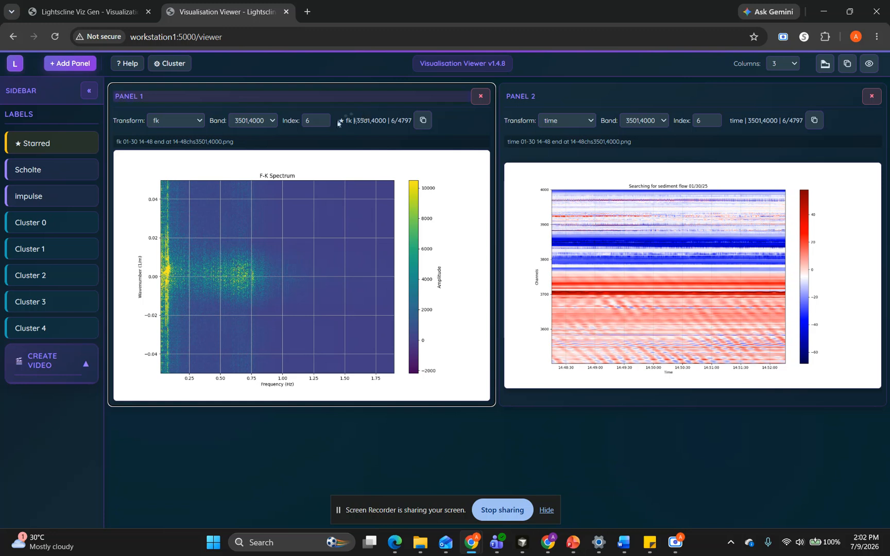
pyautogui.press('s')
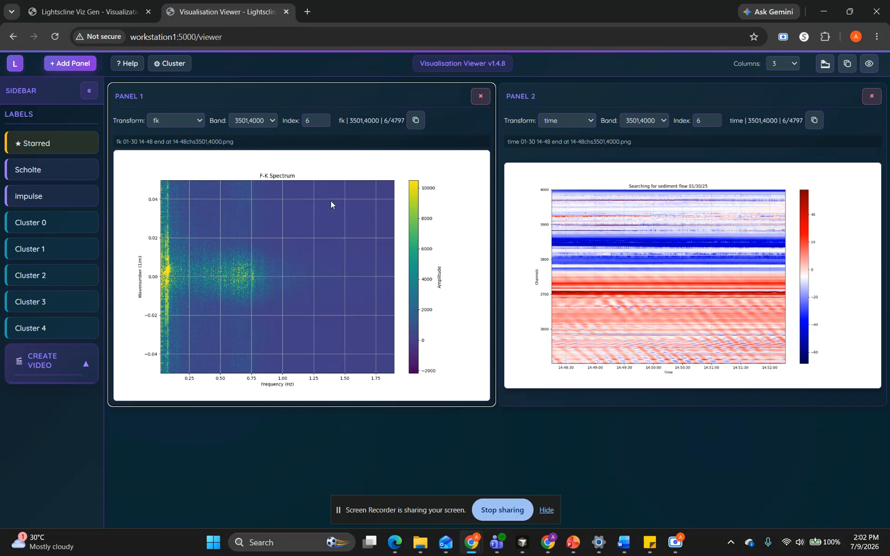
# Set Panel 1's band to 4501,5000 and open the keyboard shortcuts help
pyautogui.press('Down')
pyautogui.press('Down')
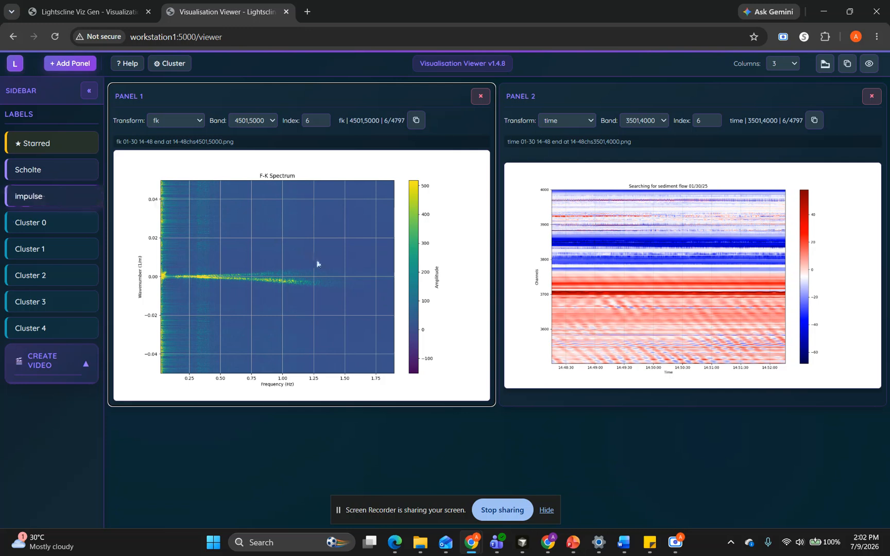
pyautogui.click(135, 64)
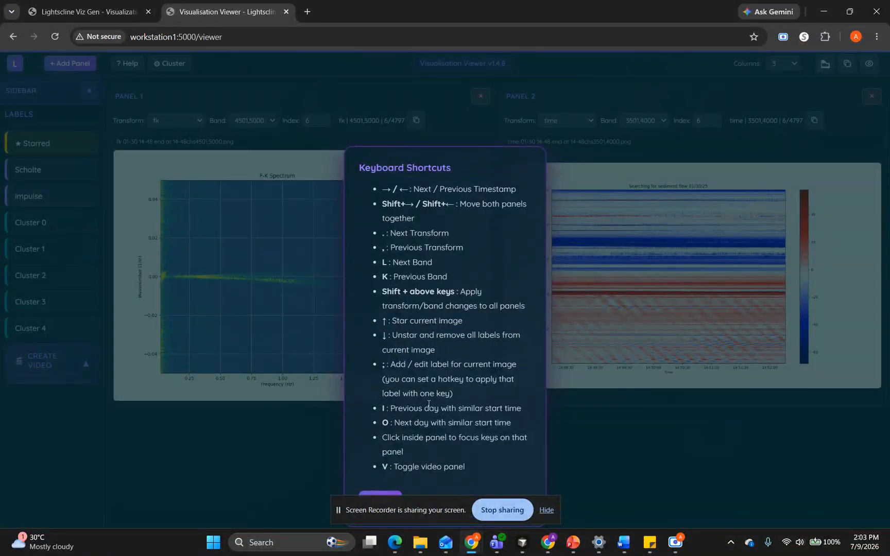
# Close the shortcuts help and bring up the label name entry for Panel 1's F-K image, cancelling it without adding a label
pyautogui.click(287, 346)
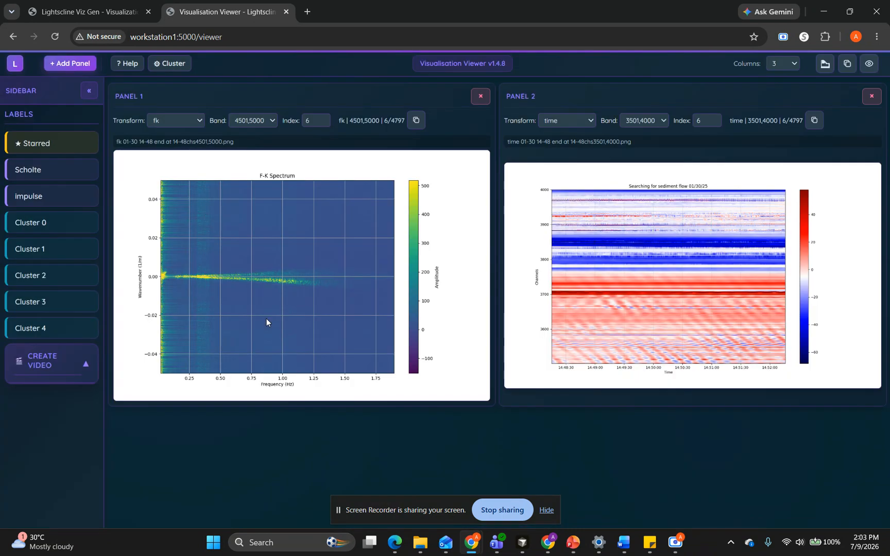
pyautogui.press('l')
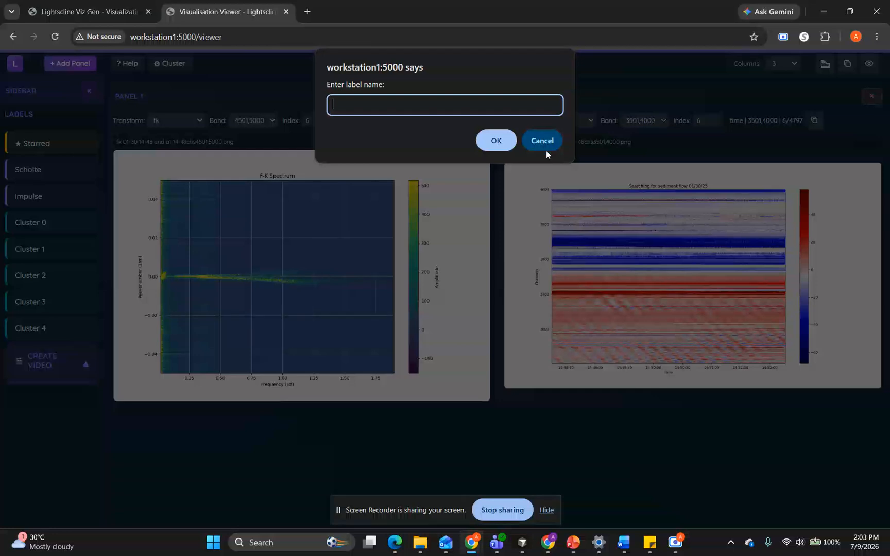
pyautogui.click(549, 136)
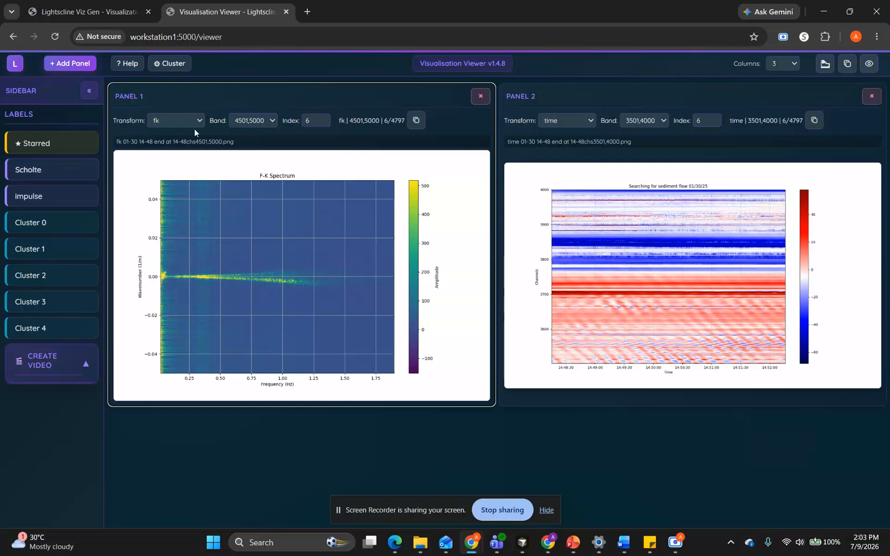
# Set up KMeans clustering for the fk transform, trying band 4501,5000 before choosing 3501,4000, and close the dialog without running it
pyautogui.click(163, 63)
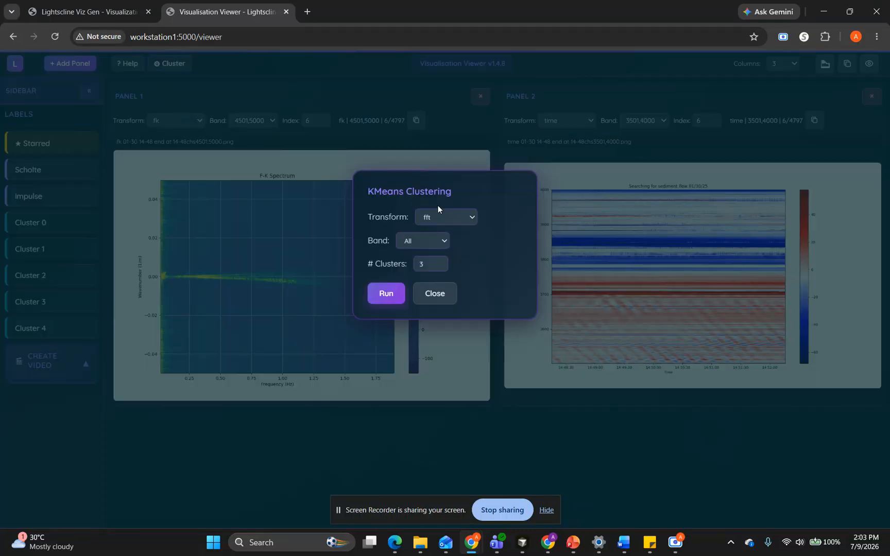
pyautogui.click(450, 211)
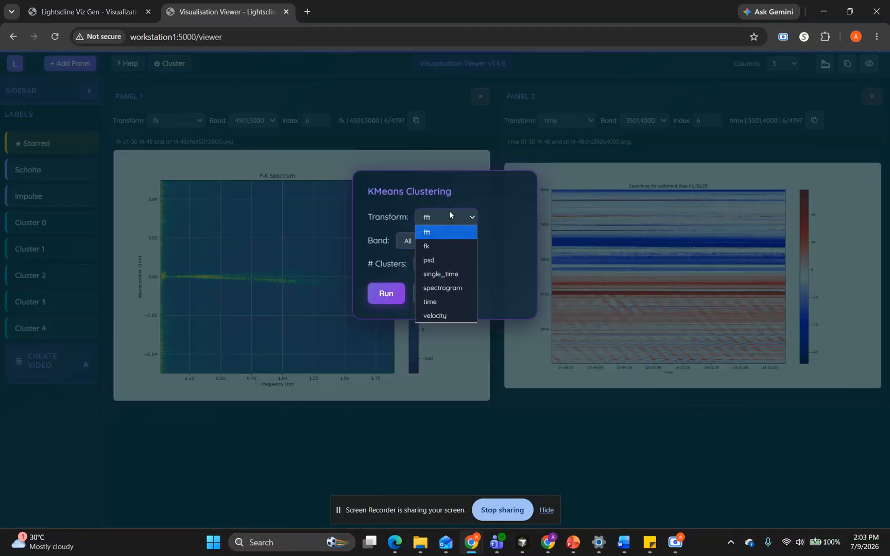
pyautogui.click(445, 246)
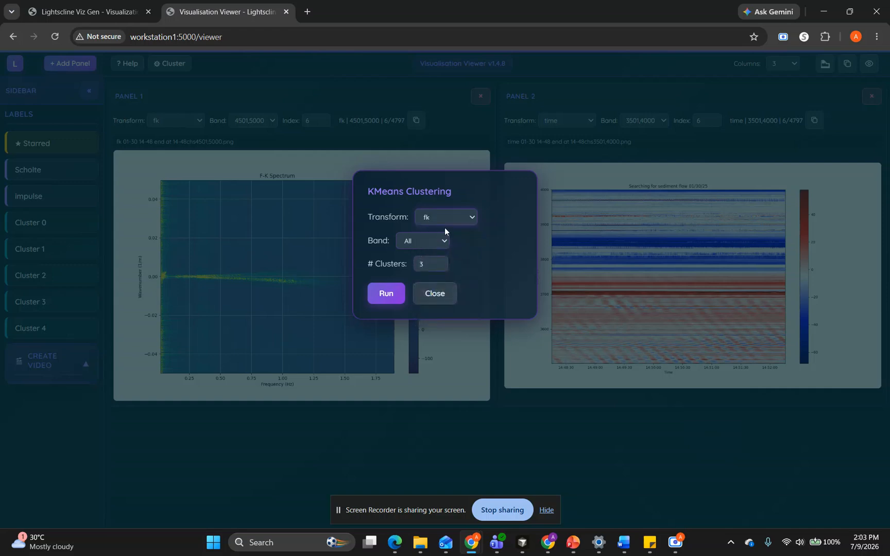
pyautogui.click(420, 244)
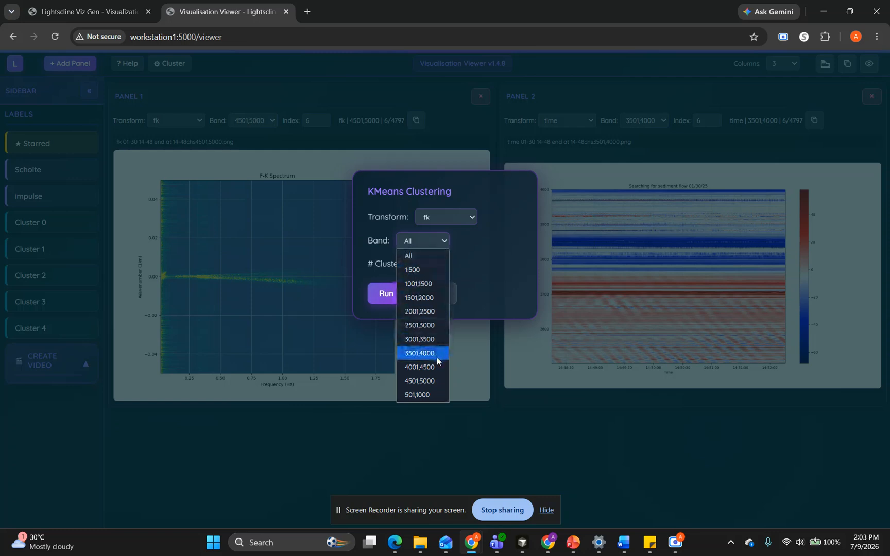
pyautogui.click(429, 384)
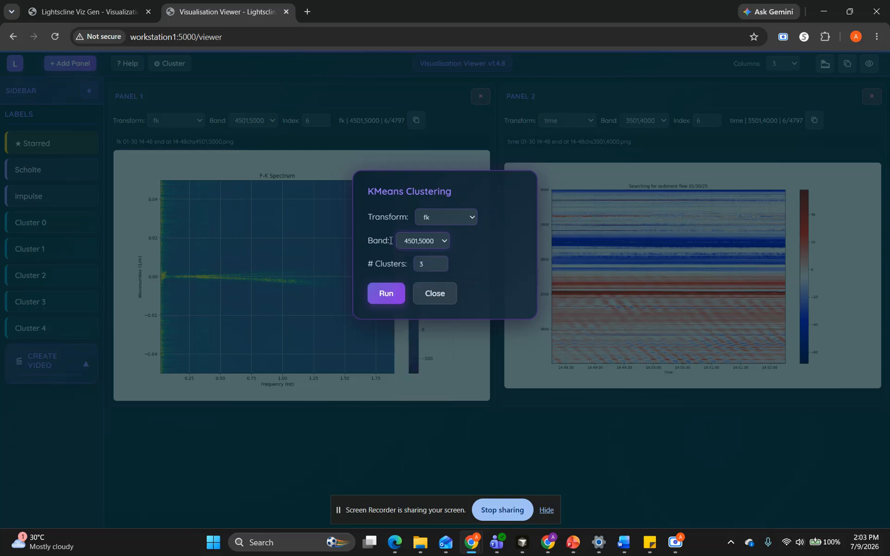
pyautogui.click(409, 247)
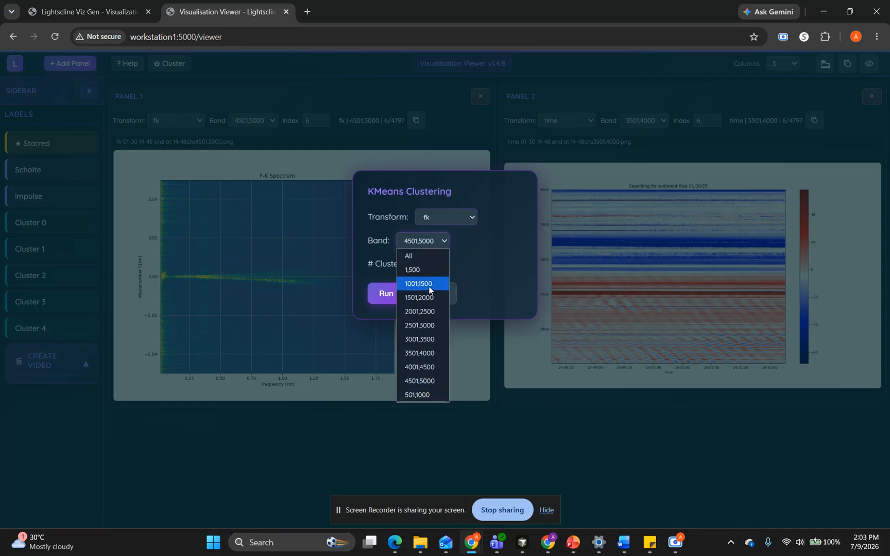
pyautogui.click(414, 354)
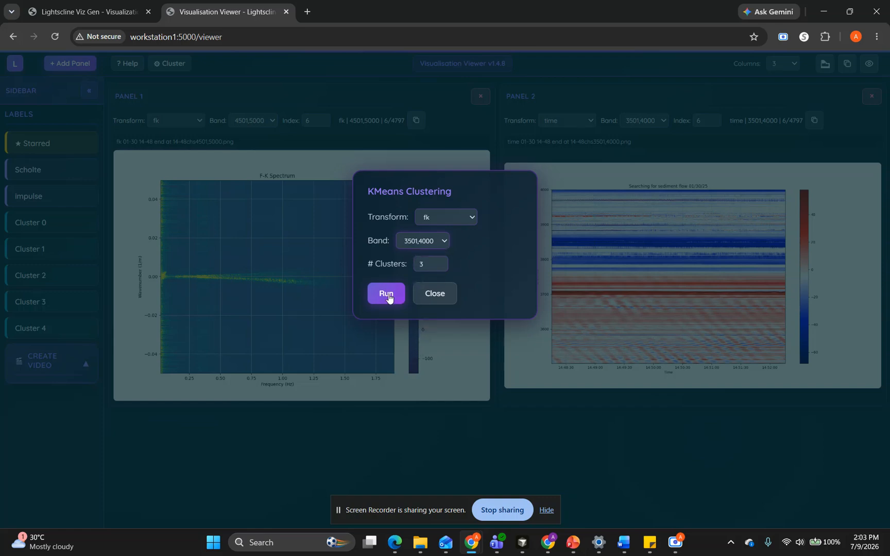
pyautogui.click(432, 293)
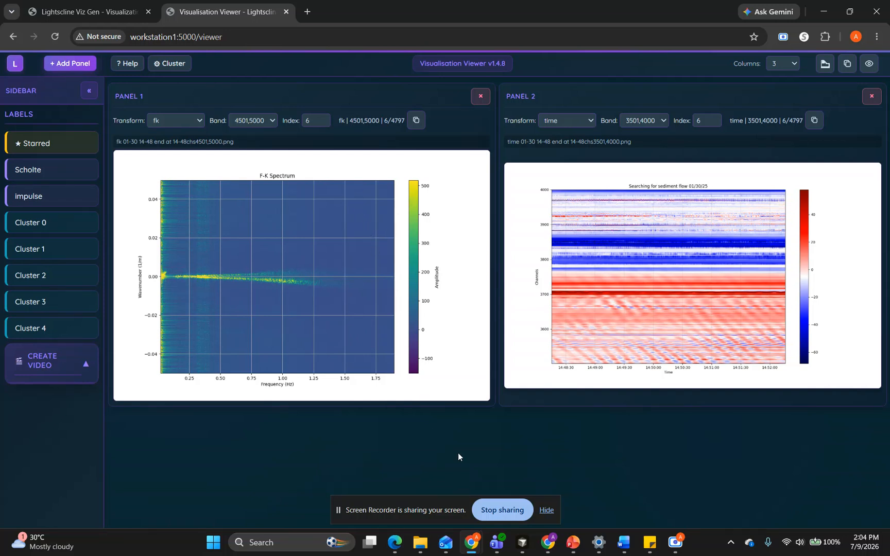
# Switch to the Internal Design docs presentation in PowerPoint to examine the Lightscline Visualization Tool diagram, and return to the Visualisation Viewer
pyautogui.moveTo(574, 543)
pyautogui.click(605, 498)
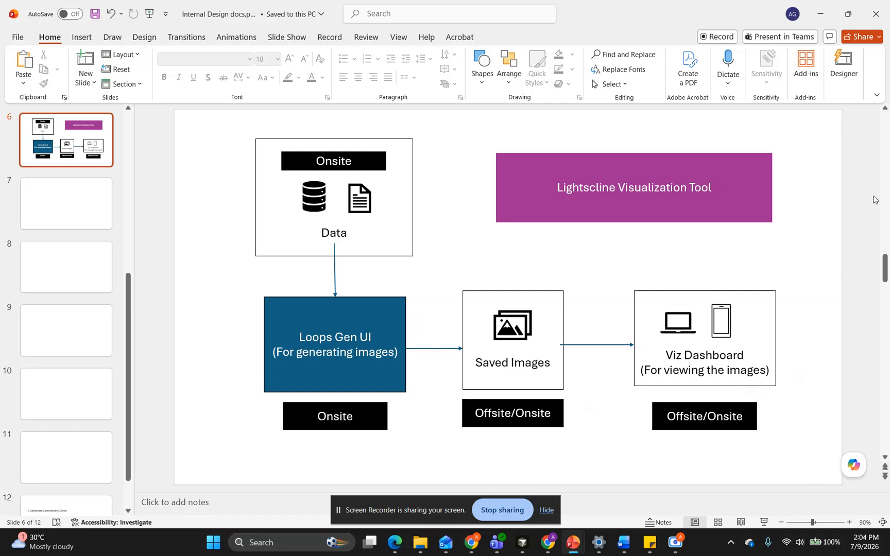
pyautogui.click(821, 10)
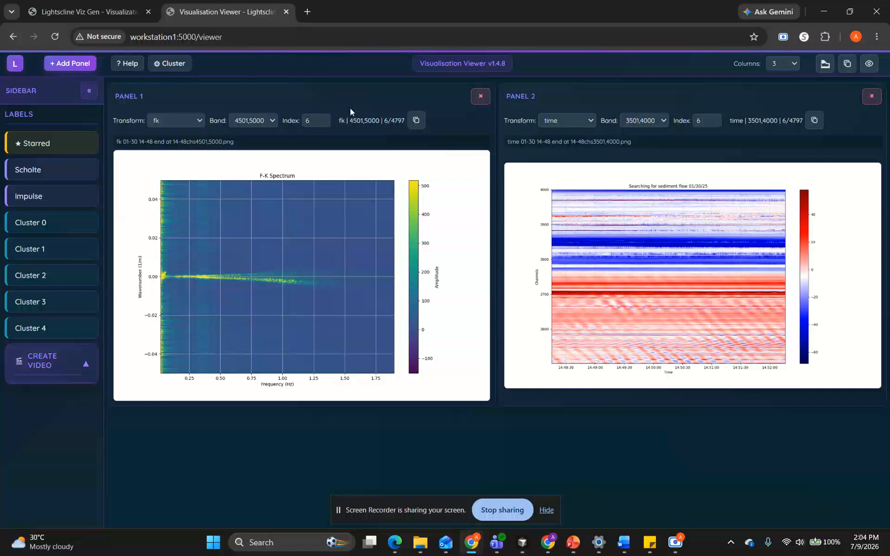
# Switch back to the Internal Design docs presentation in PowerPoint
pyautogui.hotkey('alt', 'Tab')
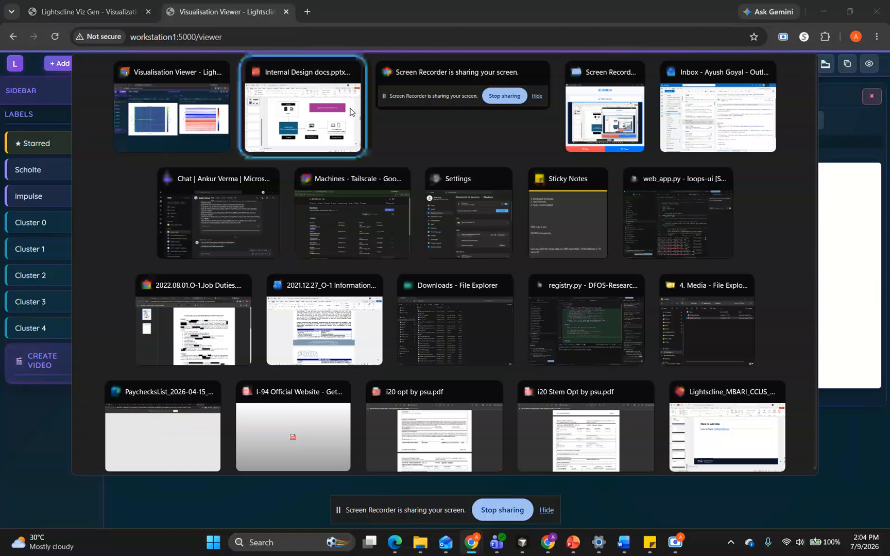